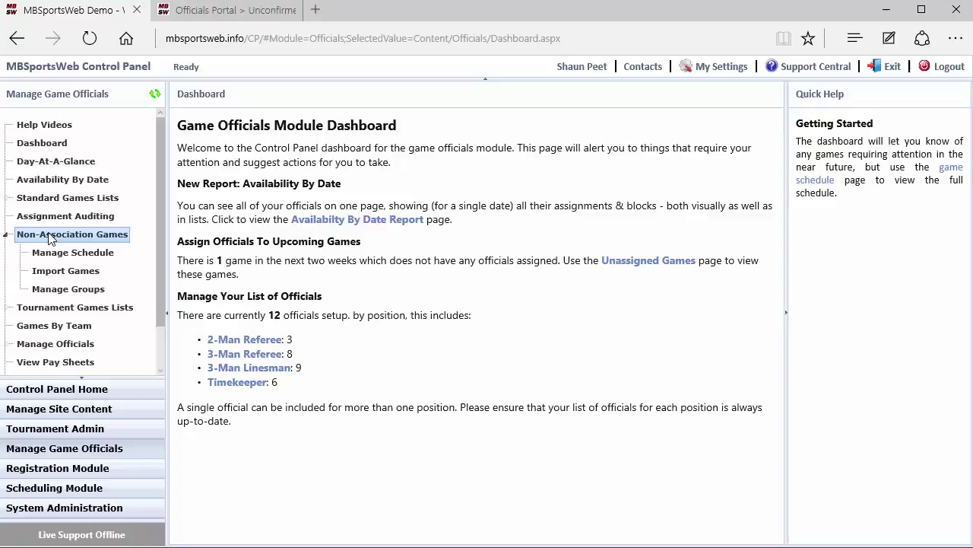
Add a non-association group named 'Sample Group' and save it
click(70, 293)
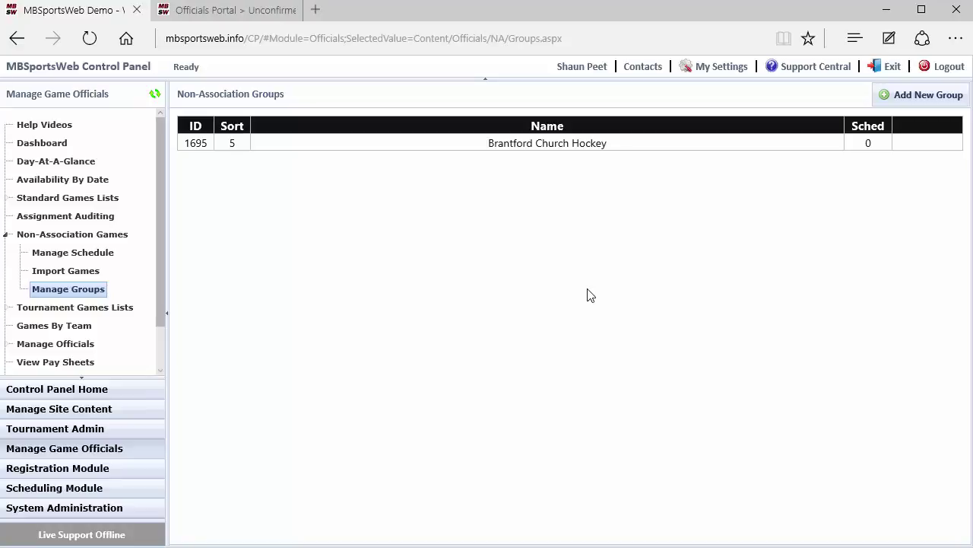
click(896, 98)
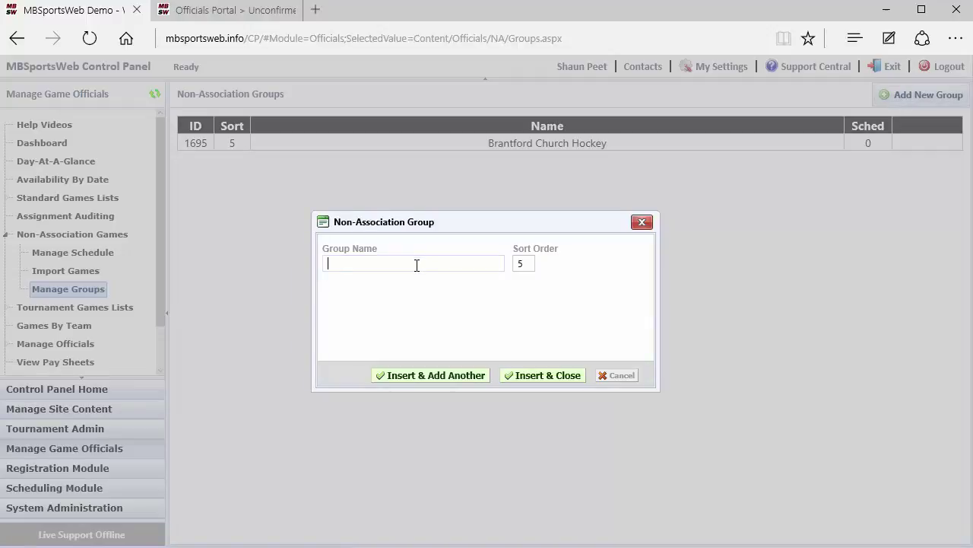
text(Sample Group)
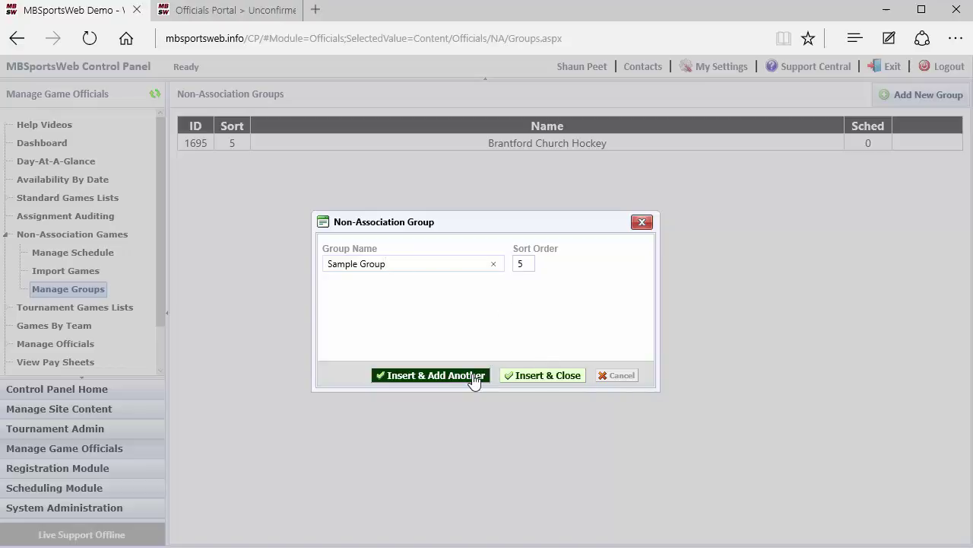
click(556, 380)
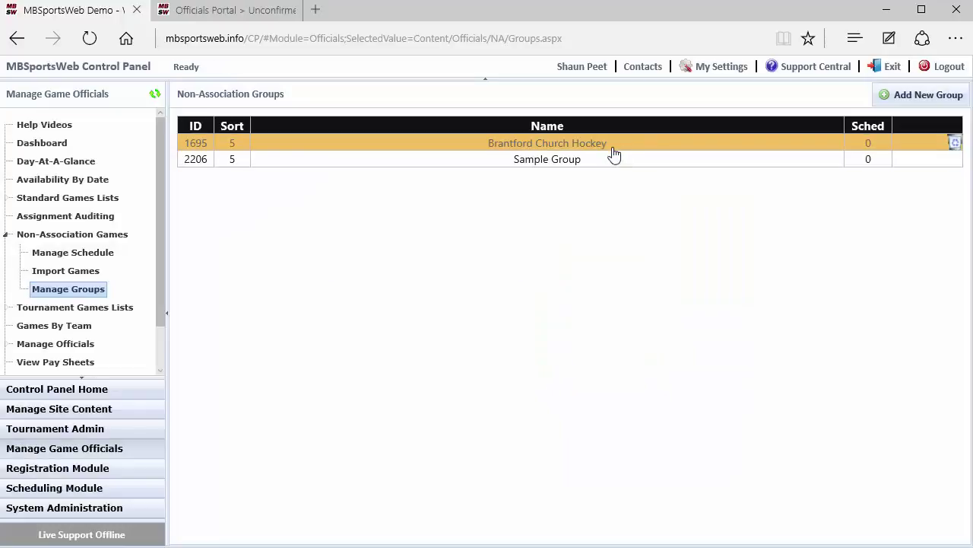
Start a new non-association game in the schedule, assigned to Sample Group
click(95, 258)
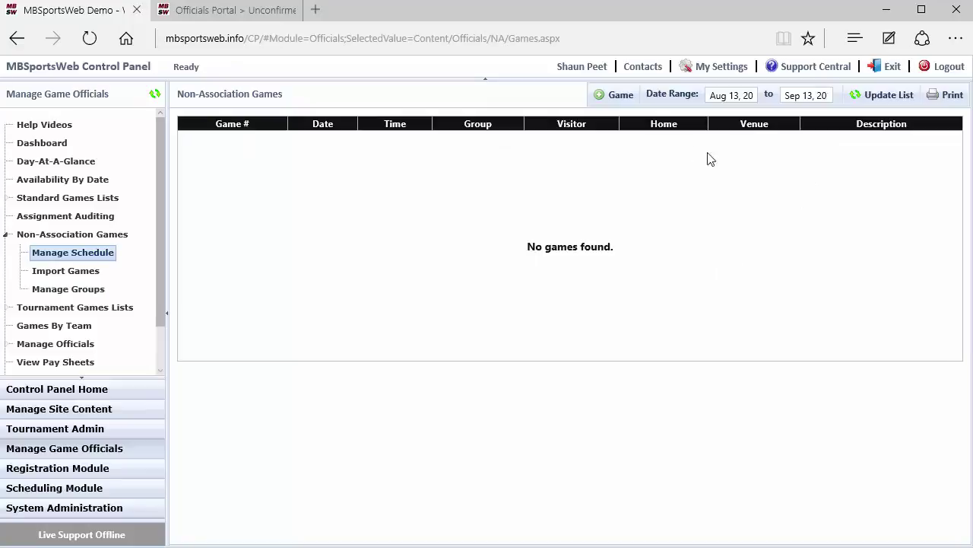
click(612, 97)
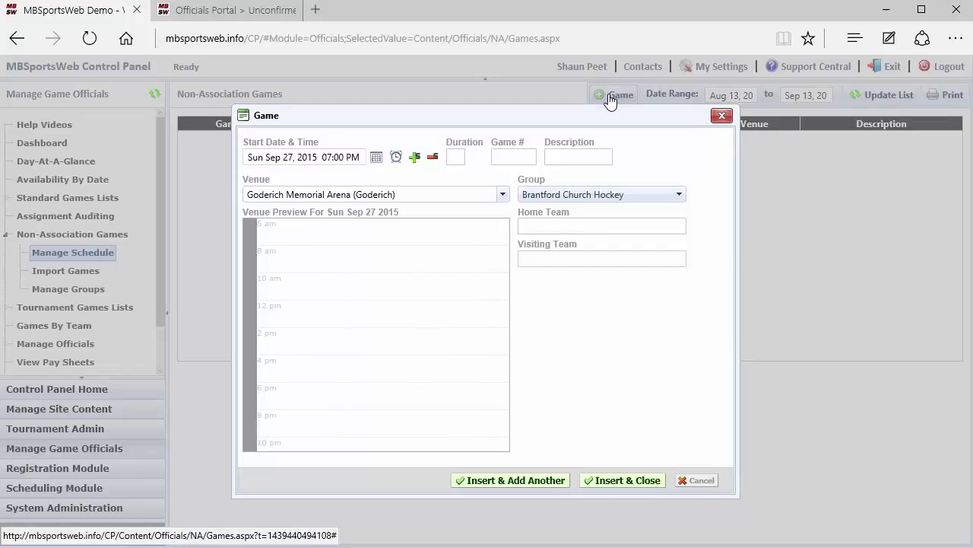
click(615, 196)
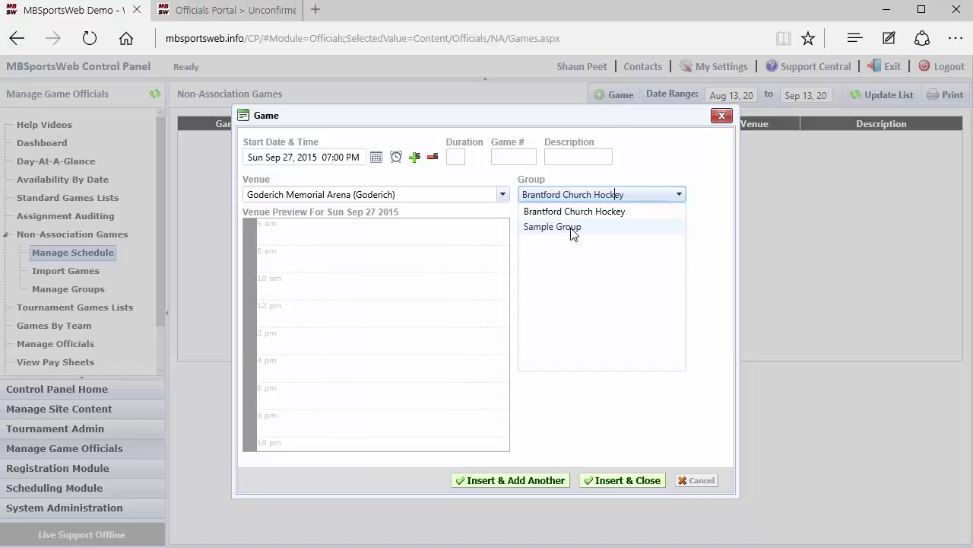
click(572, 228)
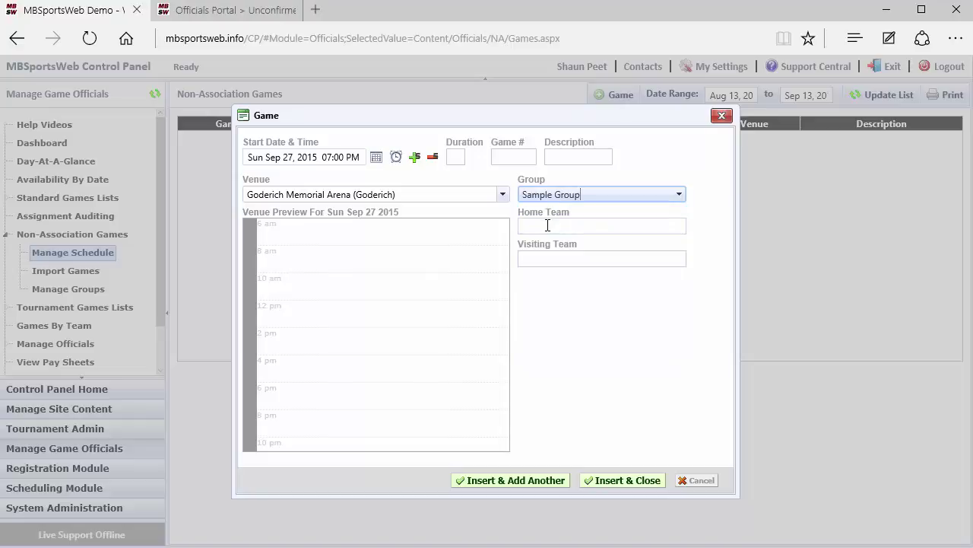
Enter 'Bantam Red' as the home team and 'WHoever' as the visiting team
click(548, 225)
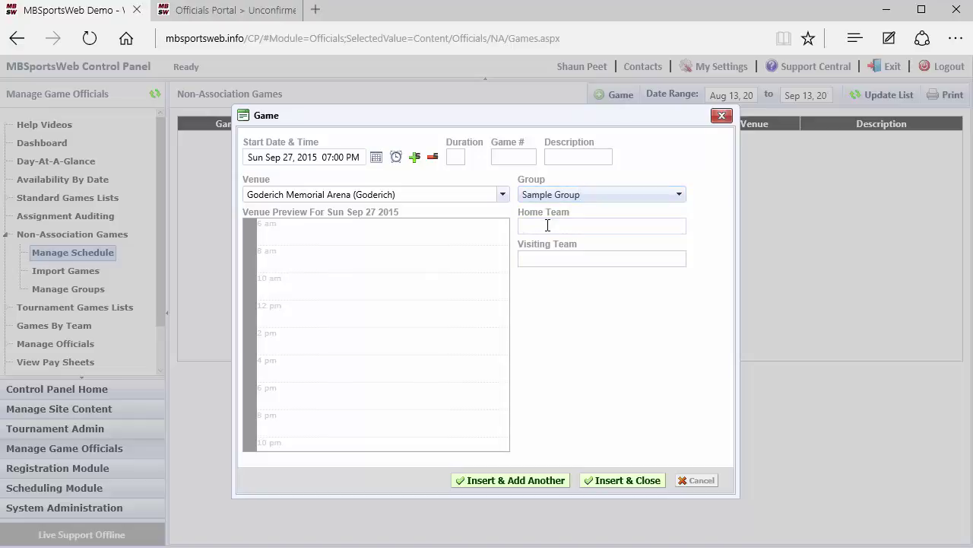
text(Bantam Red)
key(Tab)
text(WHoever)
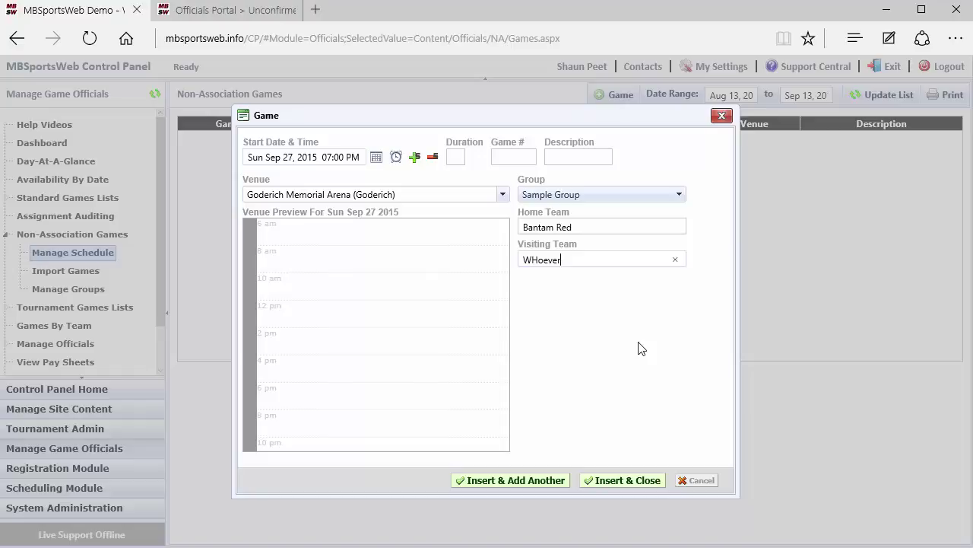
Discard the unsaved game and open the 2015-2016 (current) Default Settings page
click(700, 483)
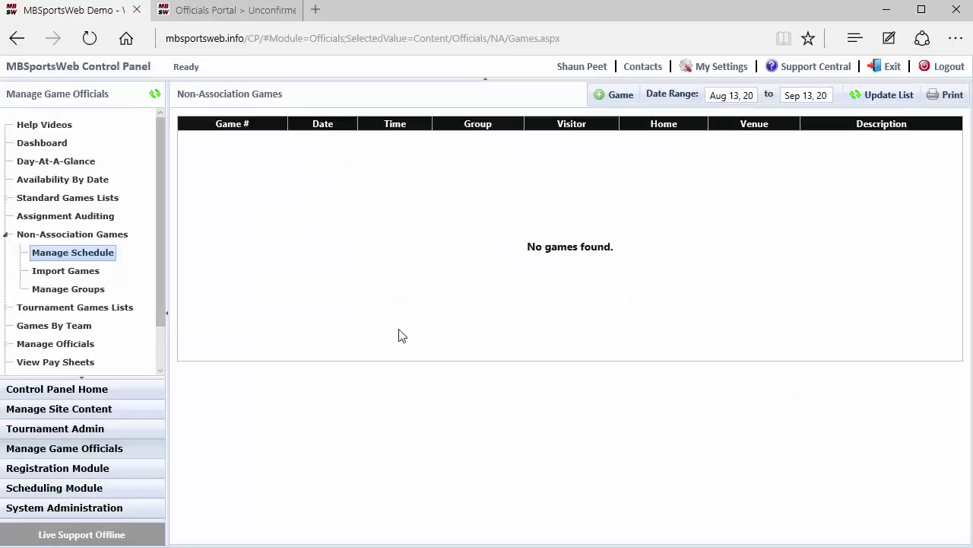
scroll(95, 297, down, 1)
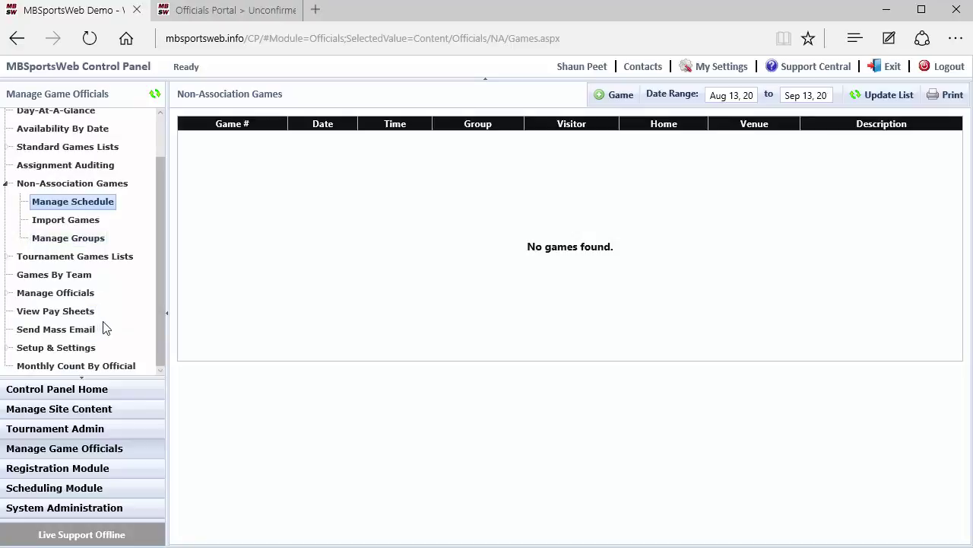
click(63, 342)
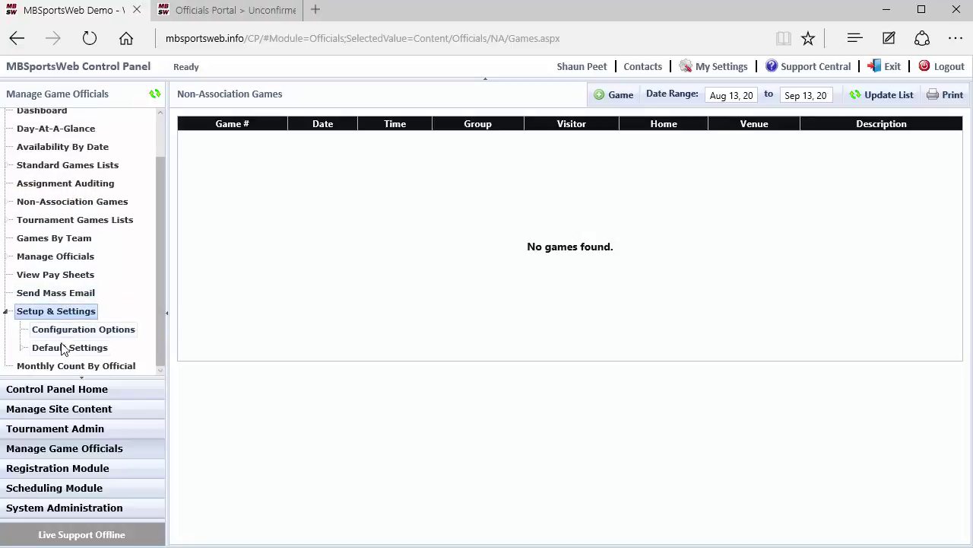
click(61, 348)
scroll(69, 301, down, 1)
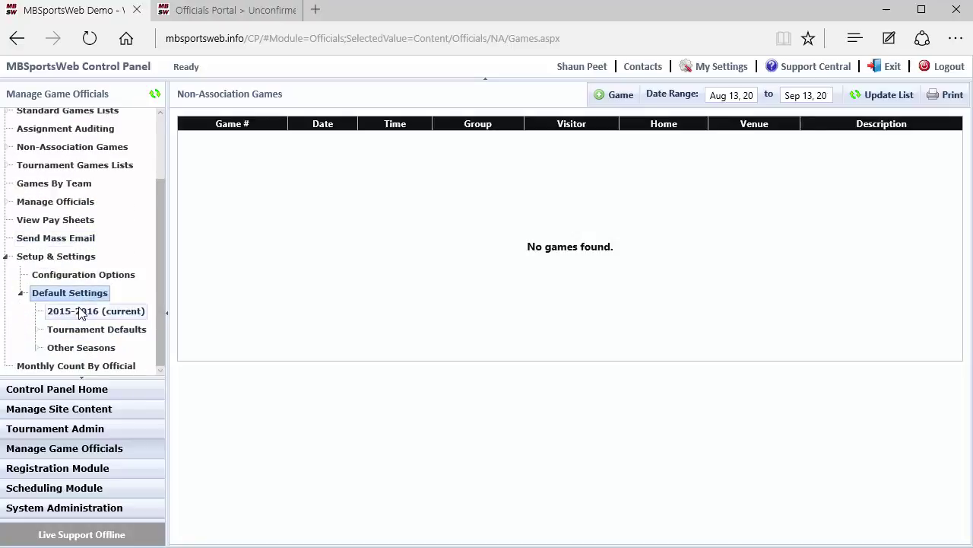
click(97, 311)
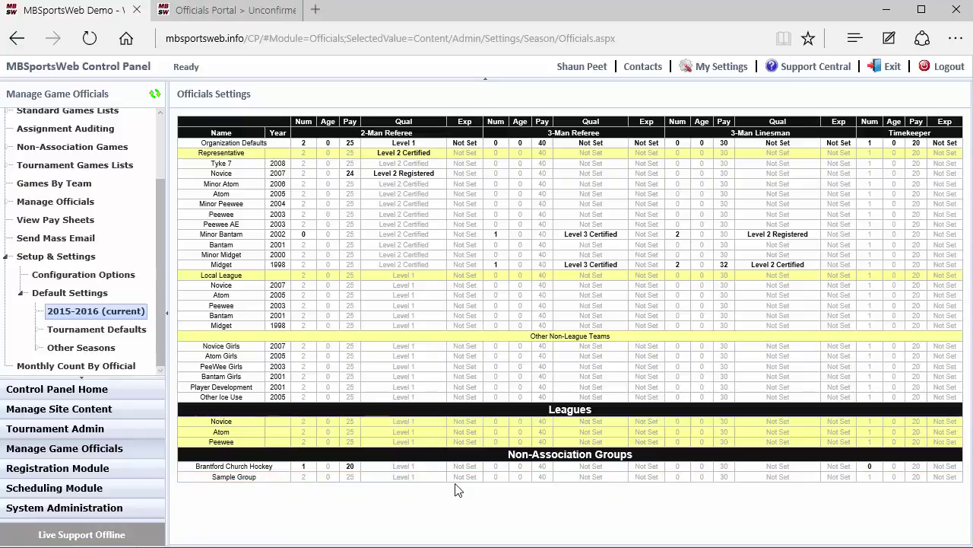
Return to the Non-Association Games schedule, try saving a game without team names, then cancel it
click(61, 149)
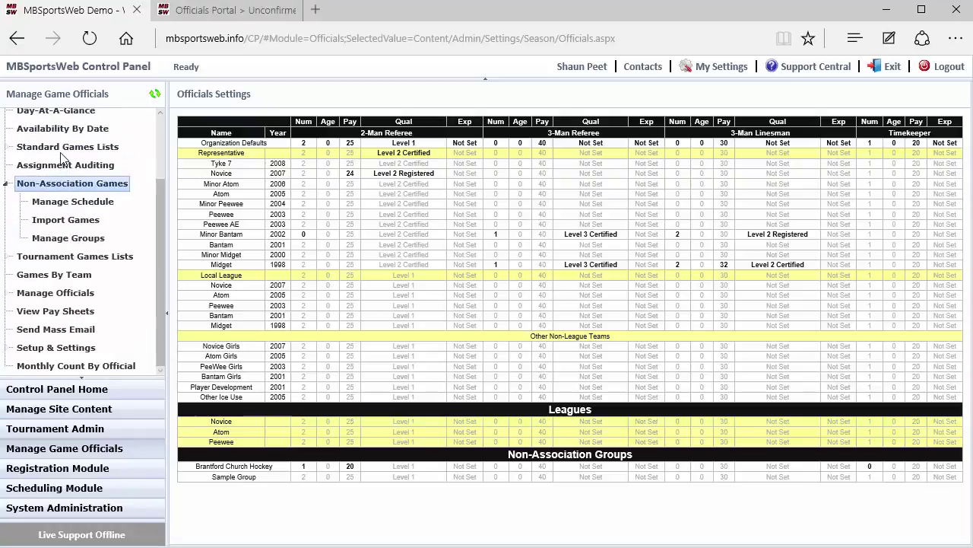
click(65, 240)
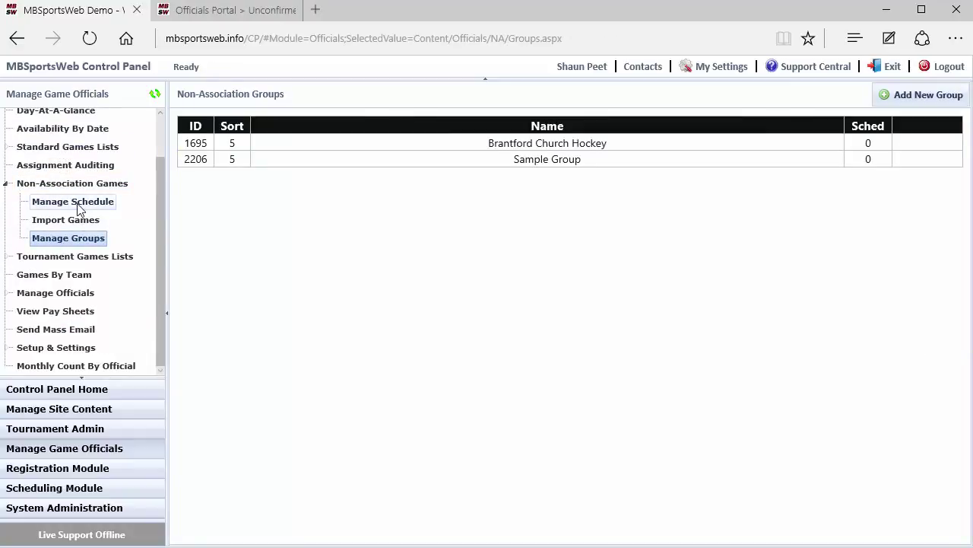
click(80, 209)
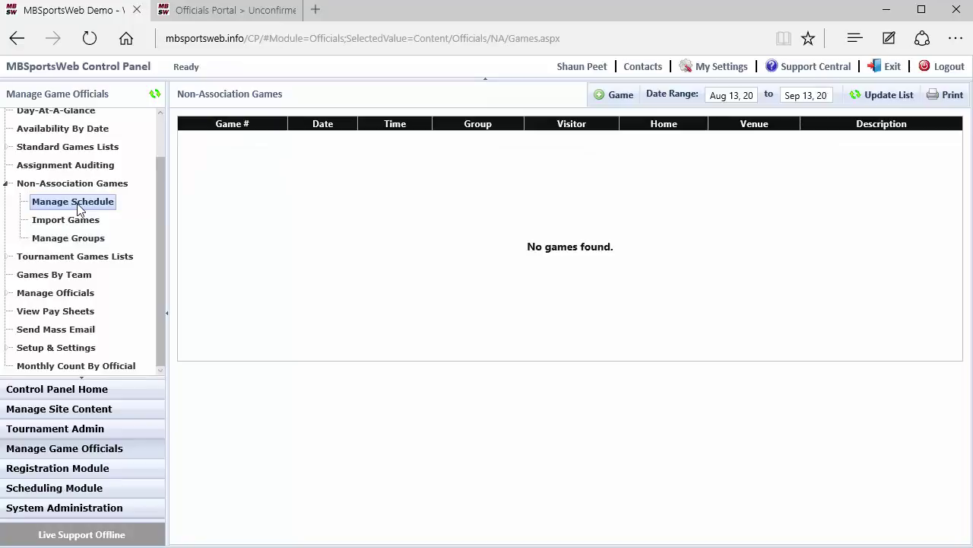
click(616, 99)
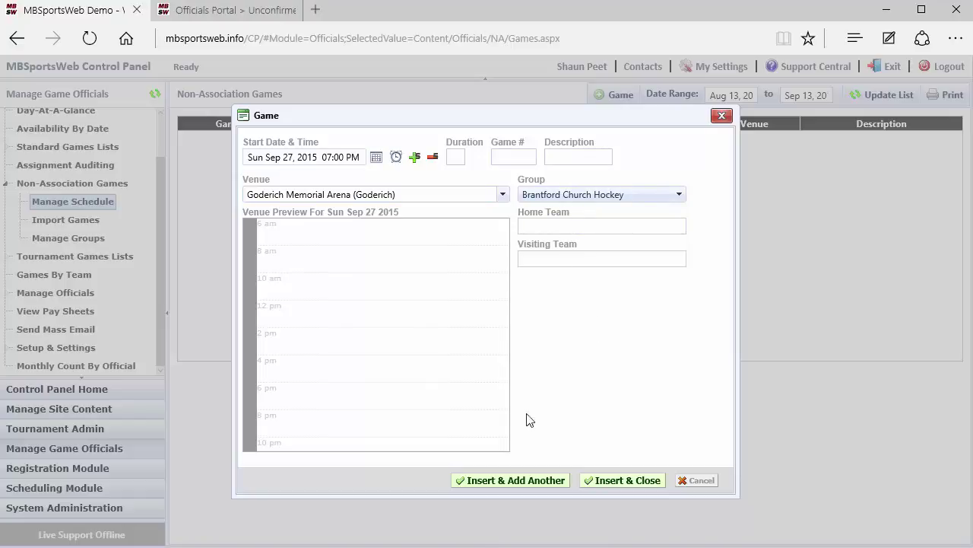
click(522, 481)
click(701, 480)
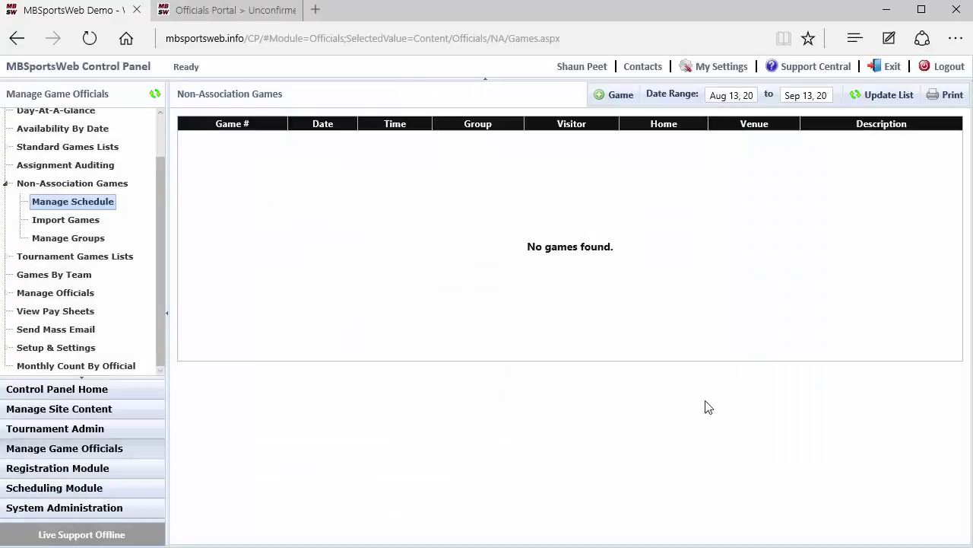
Open the Import Games page under Non-Association Games
click(66, 220)
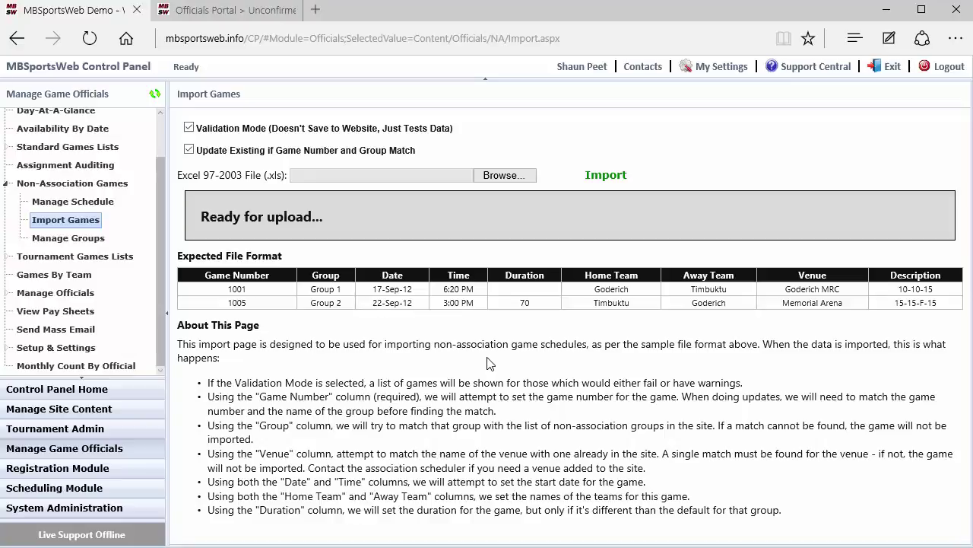
Add a test game with home team 'asgd' and visiting team 'asdg' to the schedule
click(78, 208)
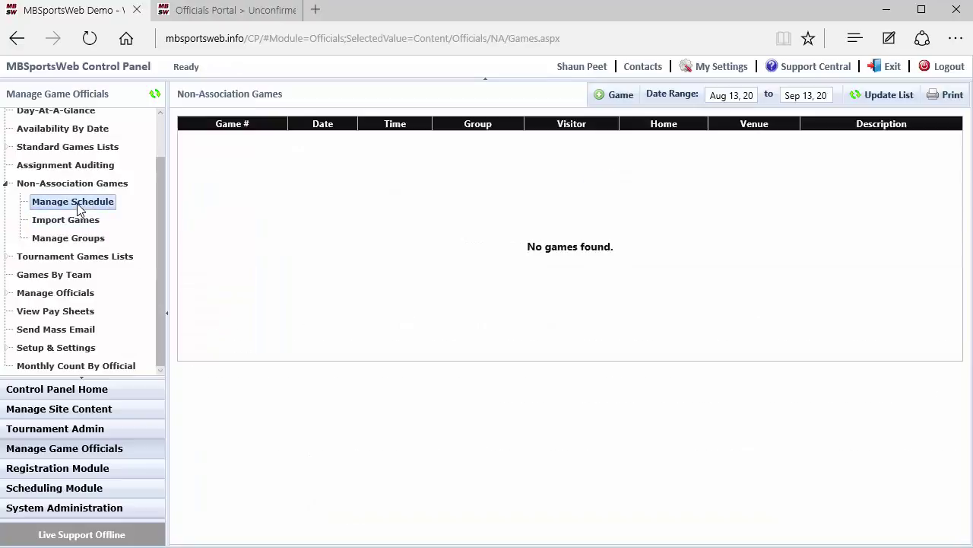
click(613, 96)
click(559, 225)
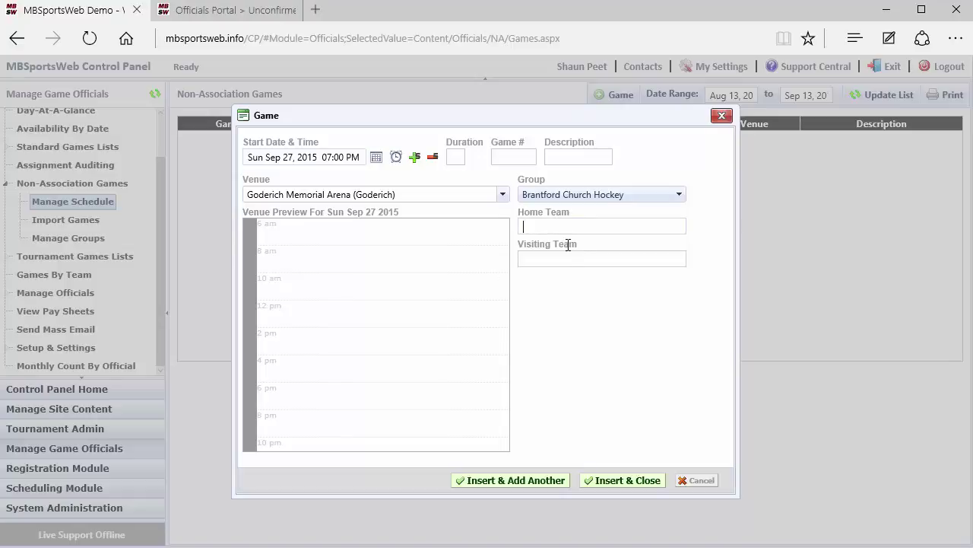
text(asgd)
click(572, 259)
text(asdg)
click(630, 480)
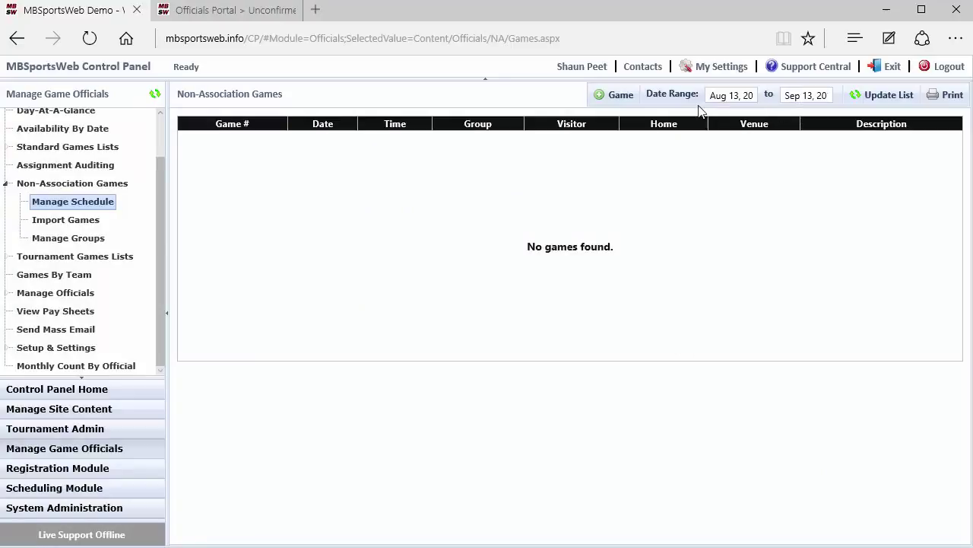
Extend the schedule's date range to Sep 30 and delete the Sep 27 test game
click(791, 96)
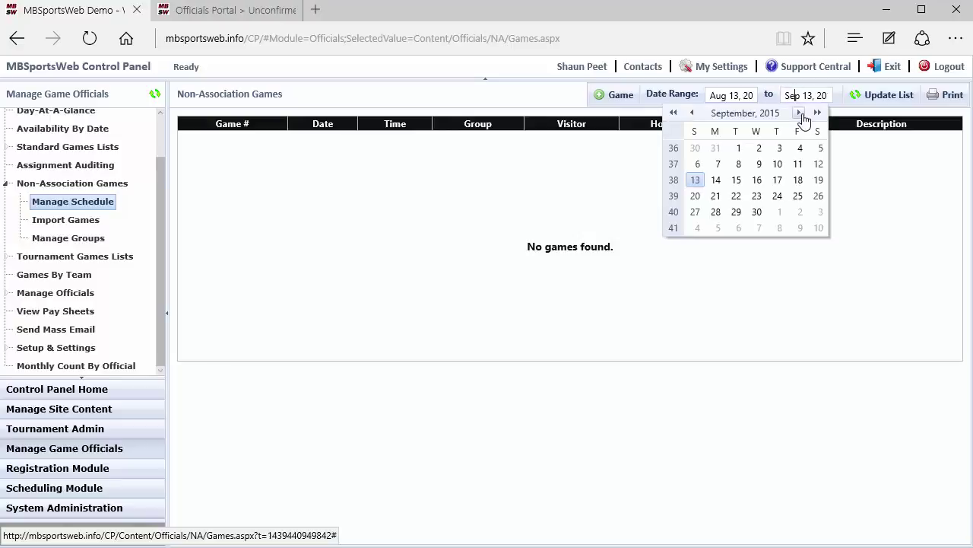
click(757, 213)
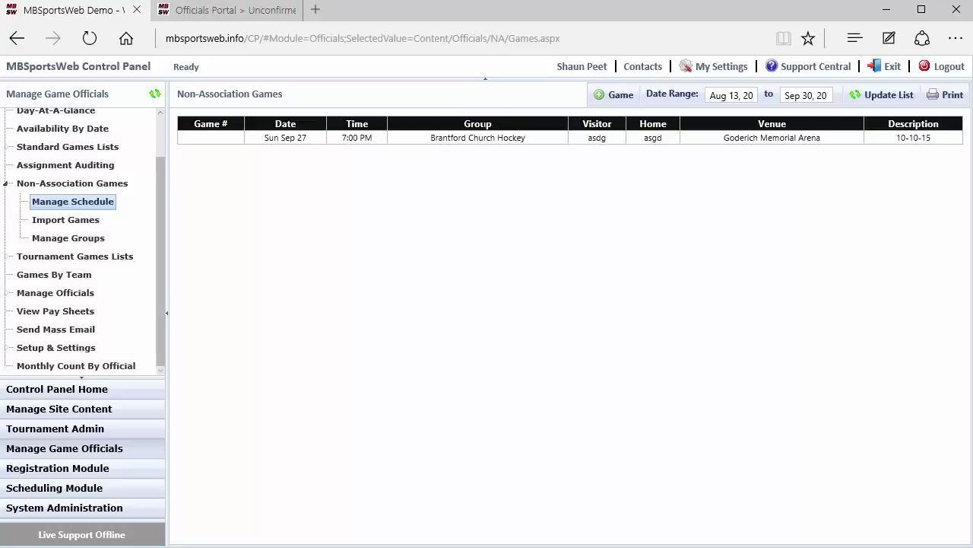
double_click(454, 139)
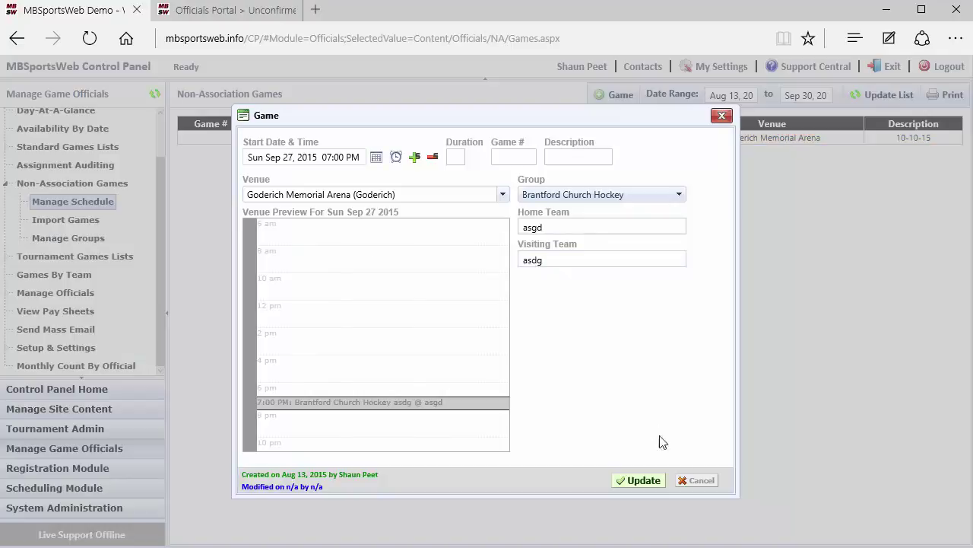
click(698, 481)
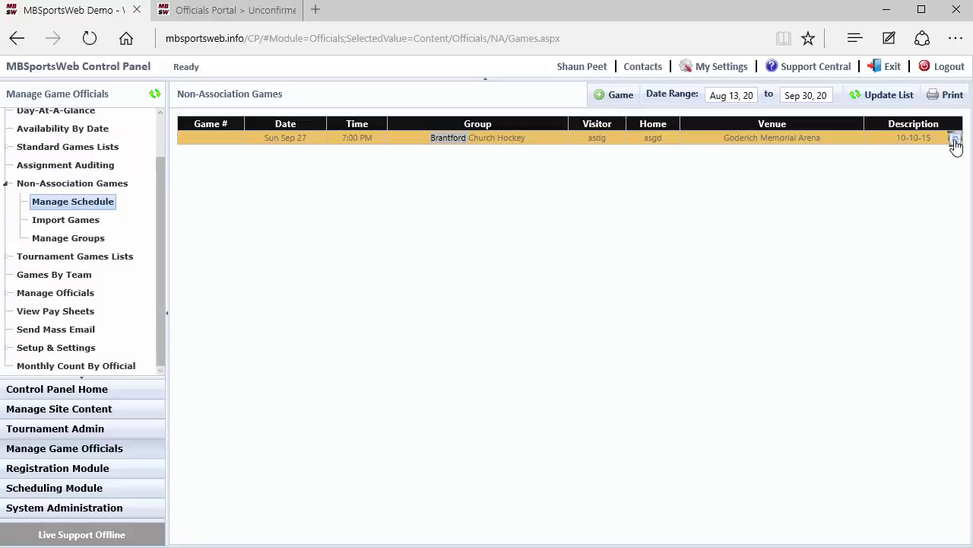
click(956, 146)
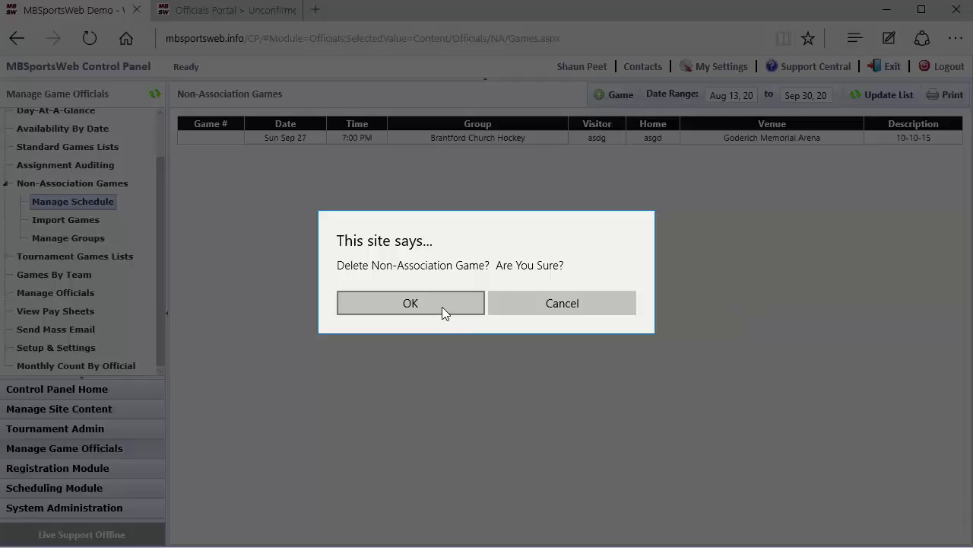
click(442, 306)
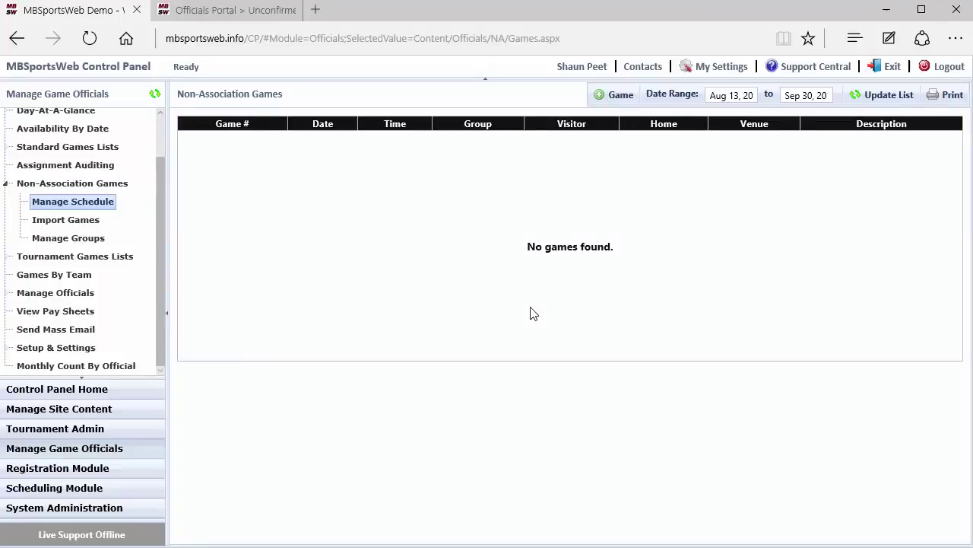